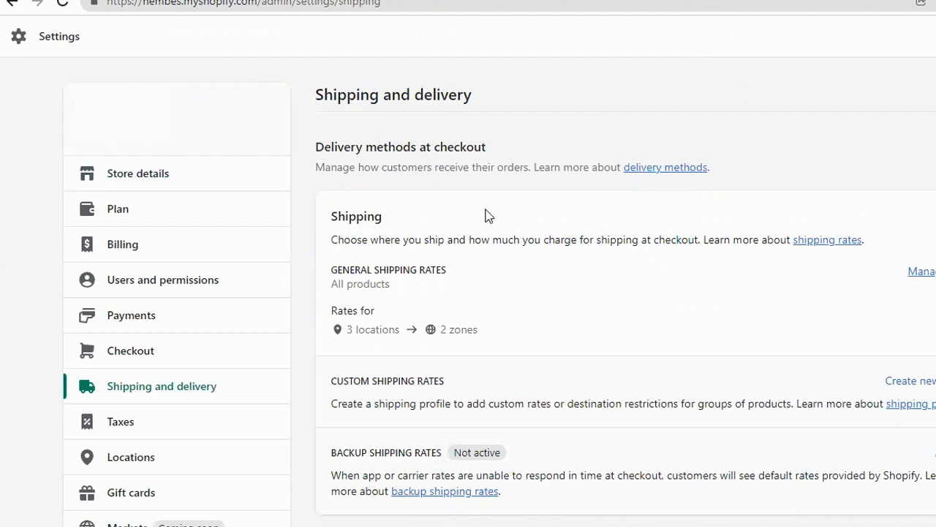
Open the general shipping rates profile to its shipping zones.
scroll(497, 213, down, 1)
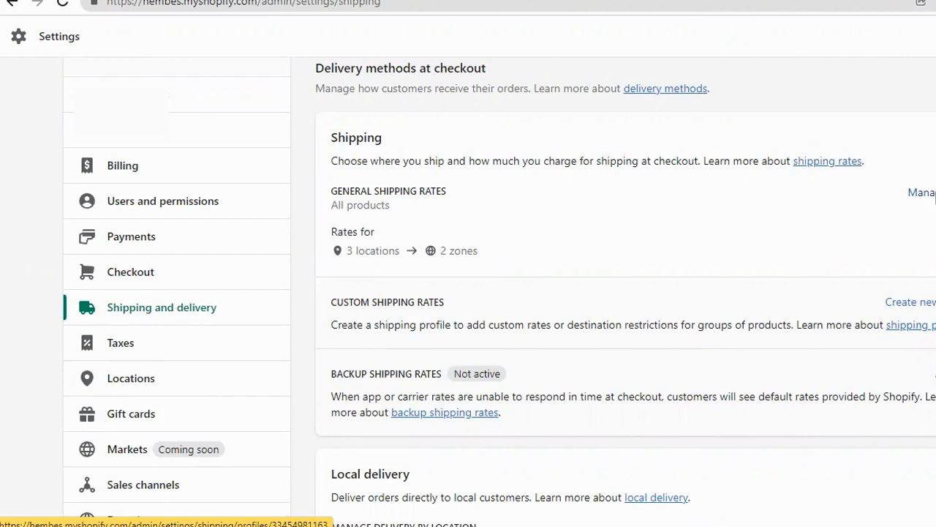
click(923, 193)
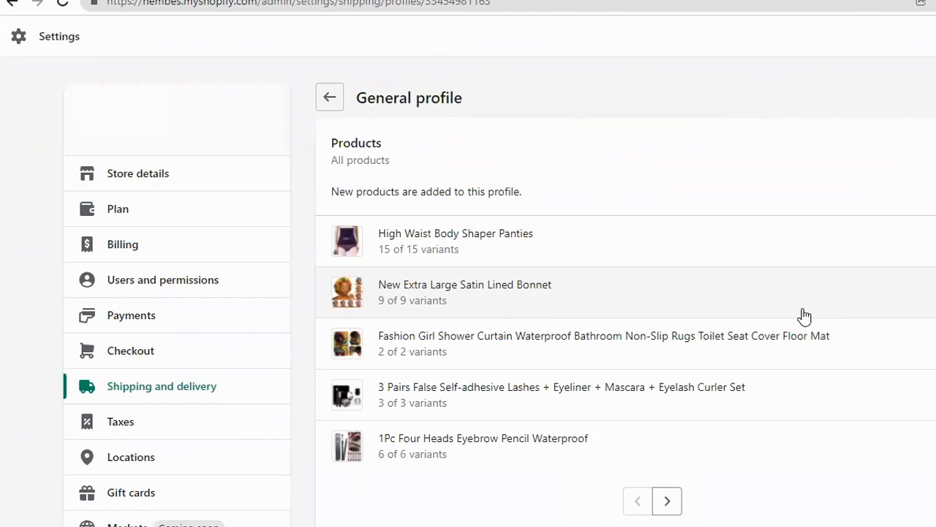
scroll(805, 316, down, 5)
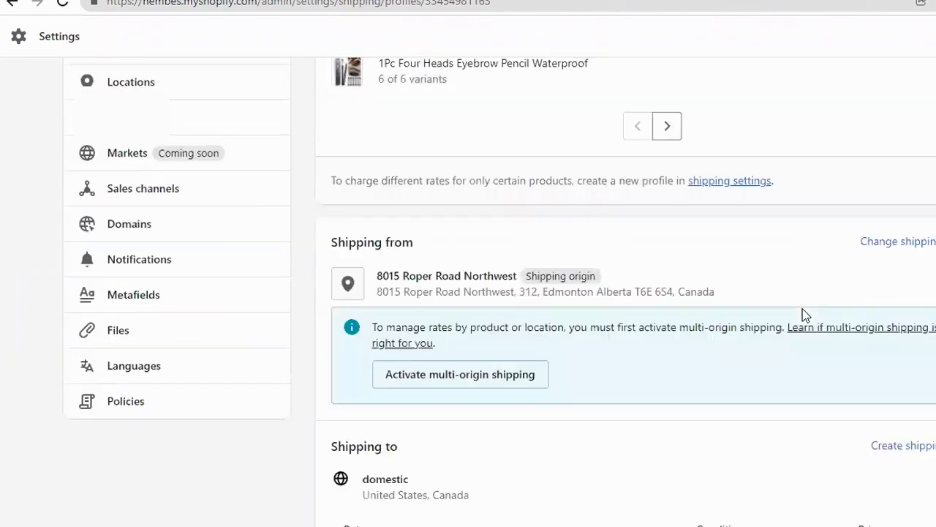
scroll(805, 316, down, 5)
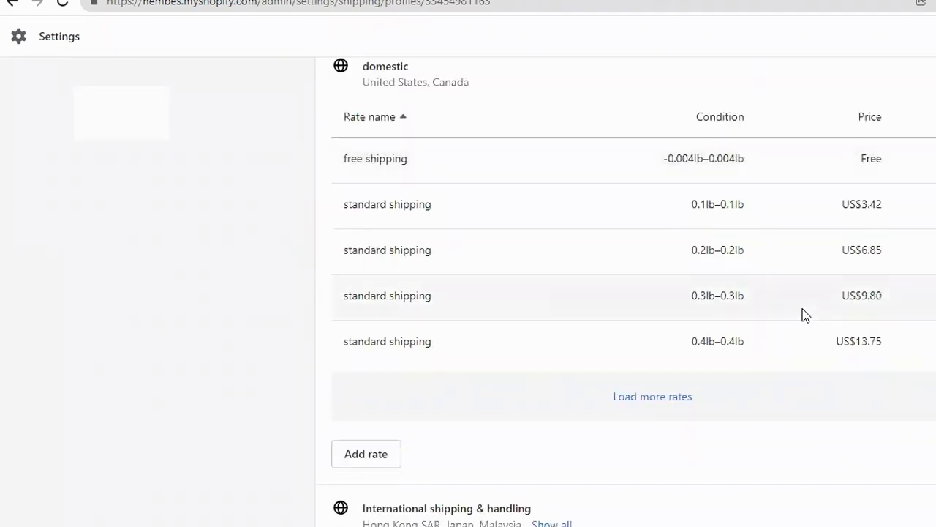
Examine the profile's shipping origin and the rates of the domestic and international zones.
scroll(805, 316, up, 1)
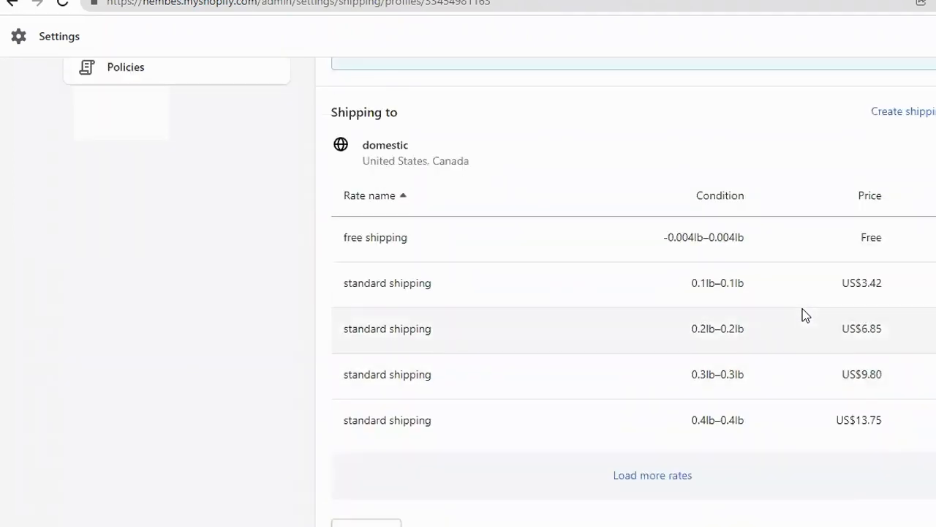
scroll(805, 316, up, 1)
scroll(805, 316, up, 3)
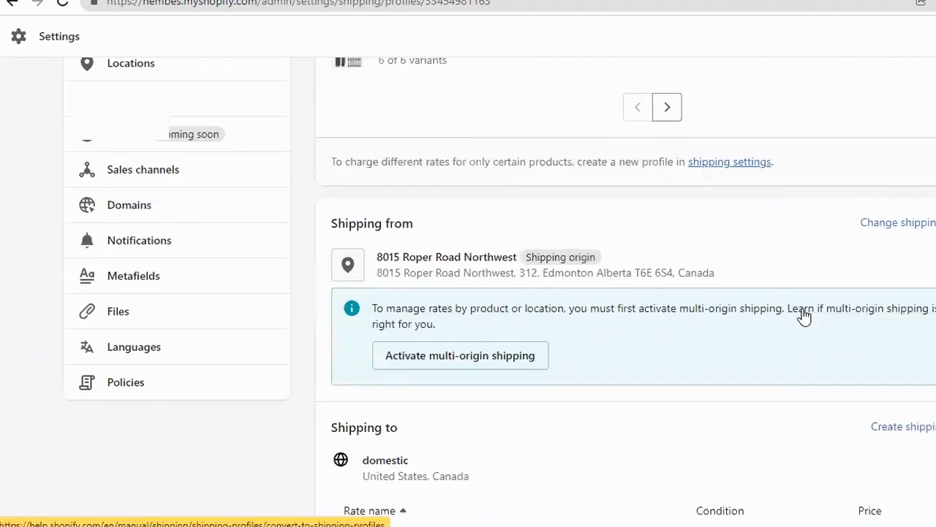
scroll(804, 316, down, 2)
scroll(805, 316, up, 3)
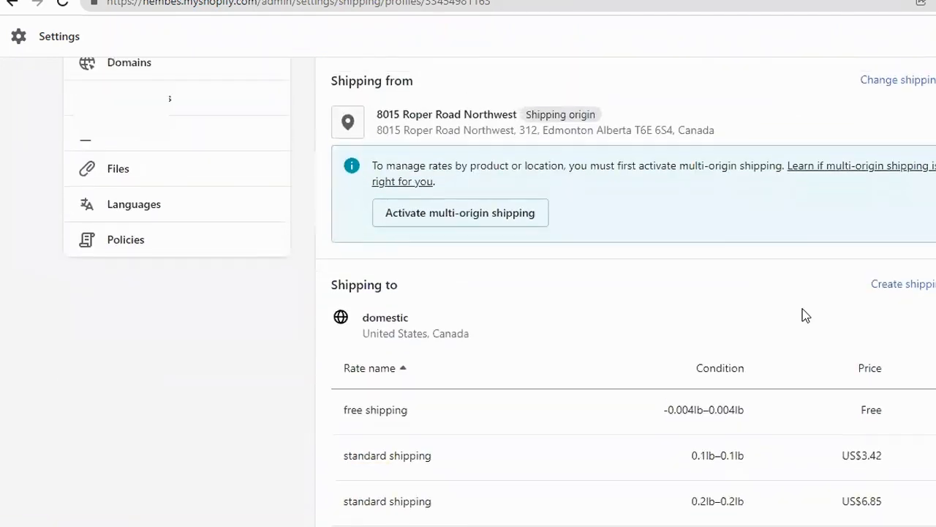
scroll(805, 316, down, 12)
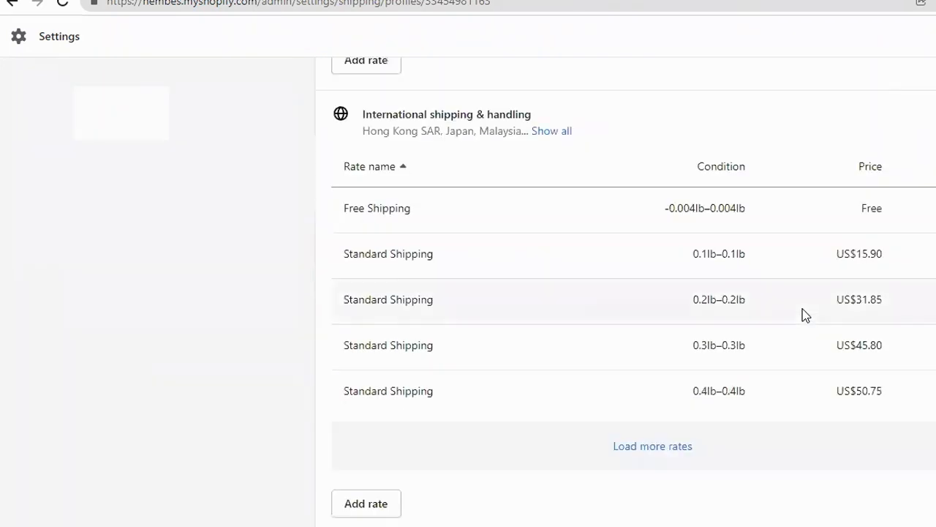
scroll(805, 314, down, 2)
scroll(804, 316, up, 10)
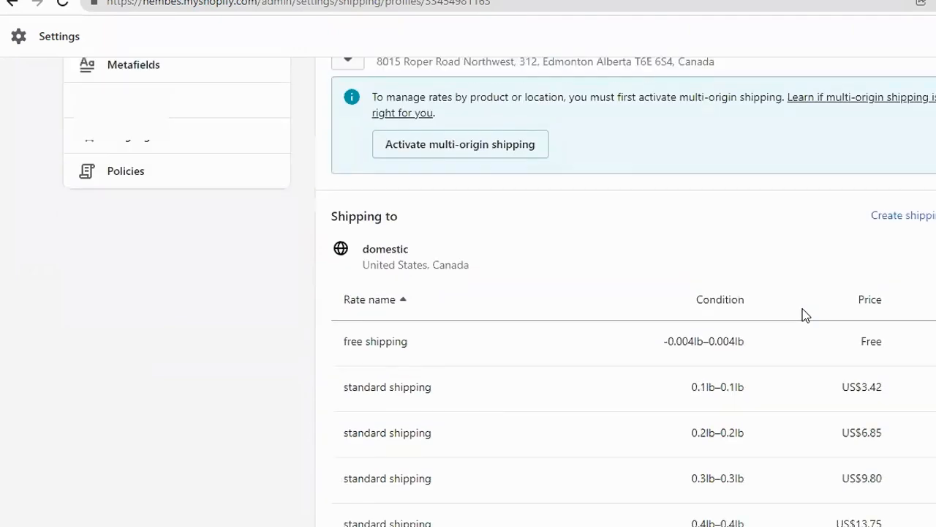
scroll(805, 316, up, 5)
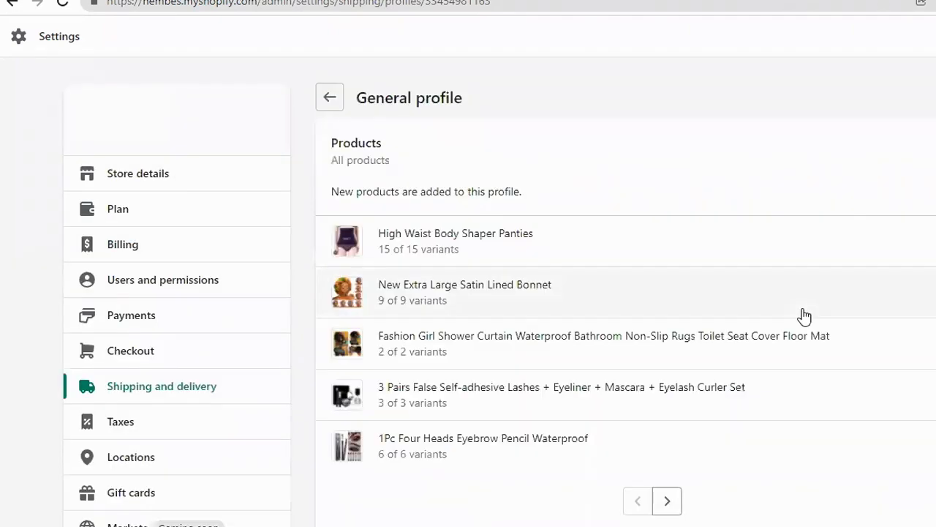
scroll(805, 316, down, 9)
scroll(804, 301, down, 1)
scroll(803, 300, up, 1)
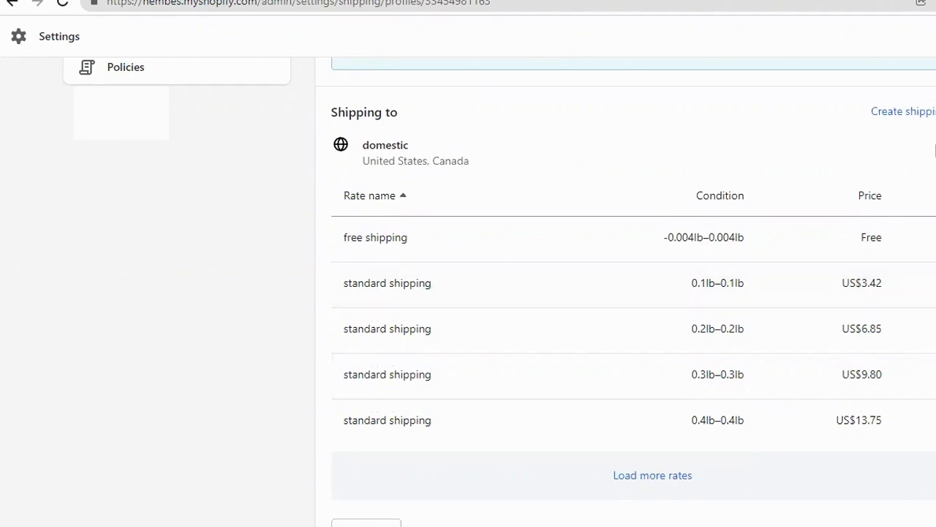
click(935, 149)
click(935, 148)
scroll(624, 310, down, 2)
click(624, 309)
scroll(600, 356, up, 5)
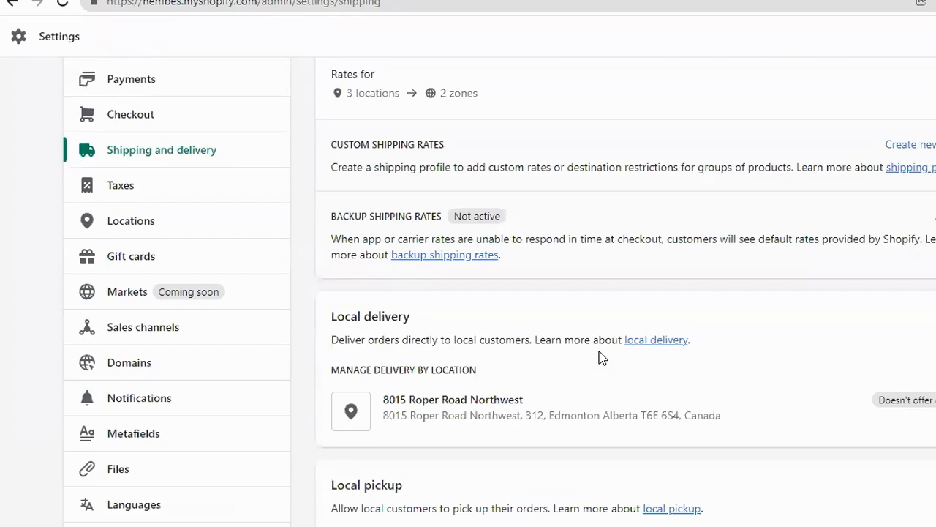
scroll(600, 357, up, 2)
scroll(905, 175, up, 1)
scroll(905, 175, down, 1)
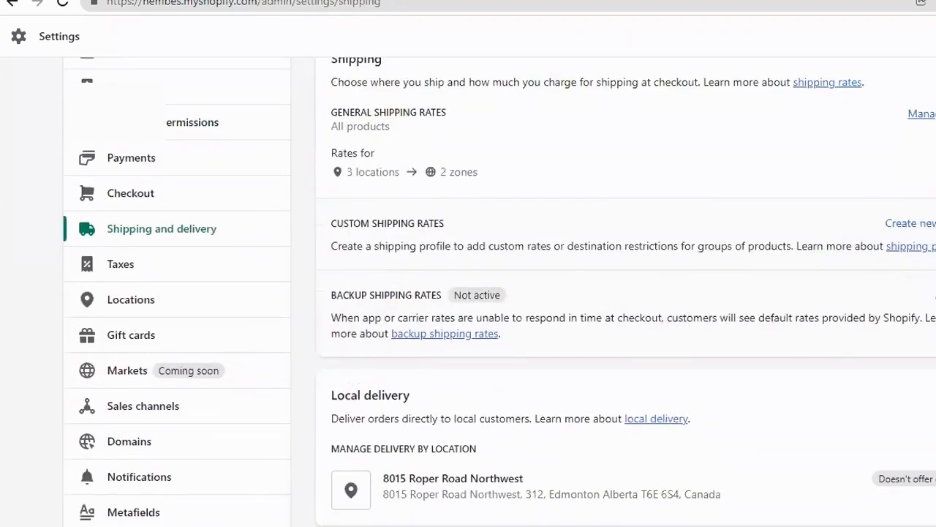
Reopen the general shipping rates for management at the domestic zone for United States and Canada.
click(925, 114)
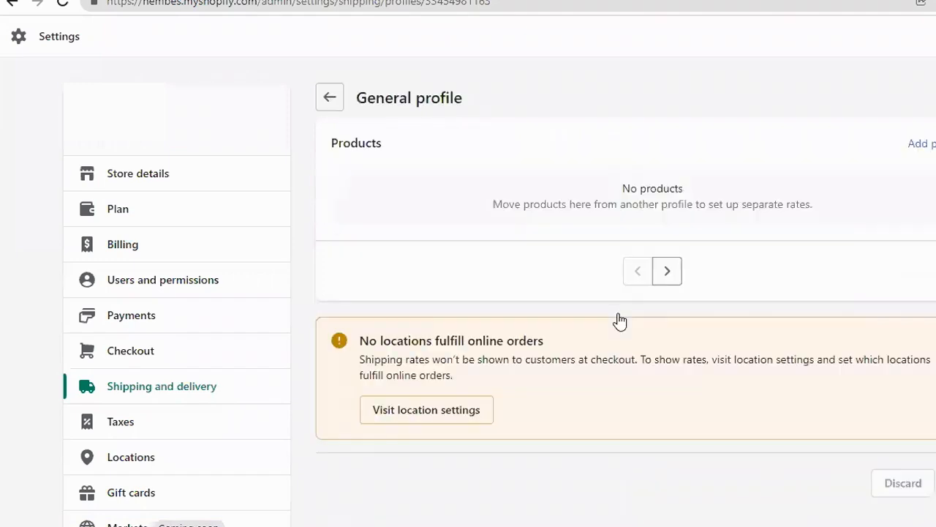
scroll(619, 319, down, 5)
scroll(619, 313, down, 5)
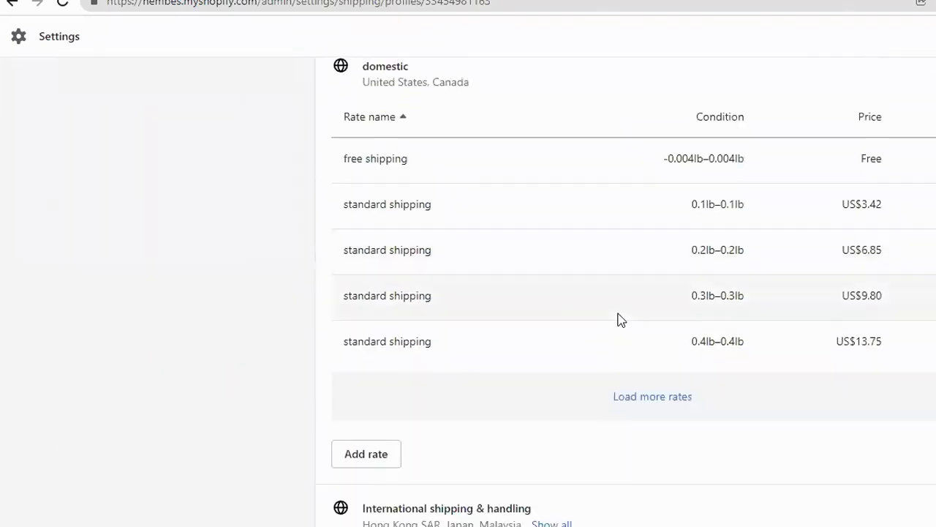
Examine the rate names, conditions and prices of the domestic shipping zone.
scroll(619, 318, up, 1)
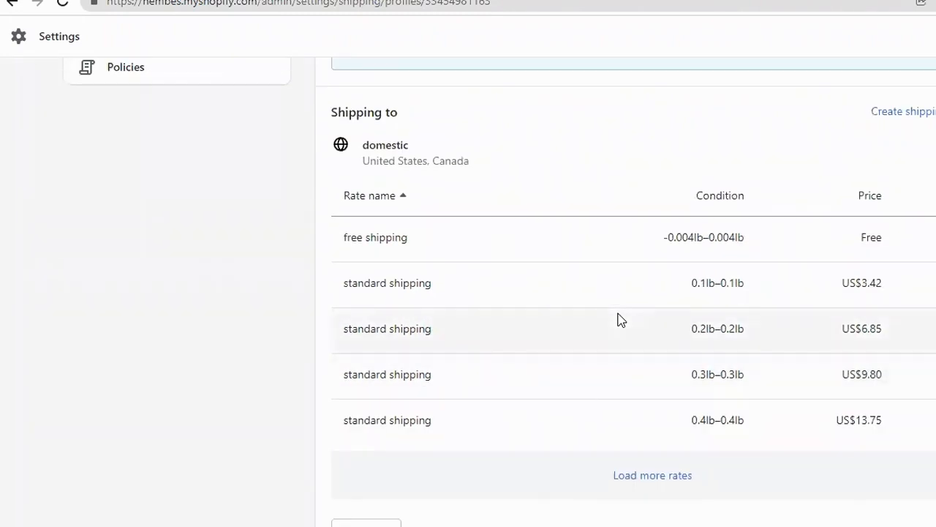
scroll(619, 319, down, 1)
scroll(619, 318, up, 1)
scroll(619, 317, down, 1)
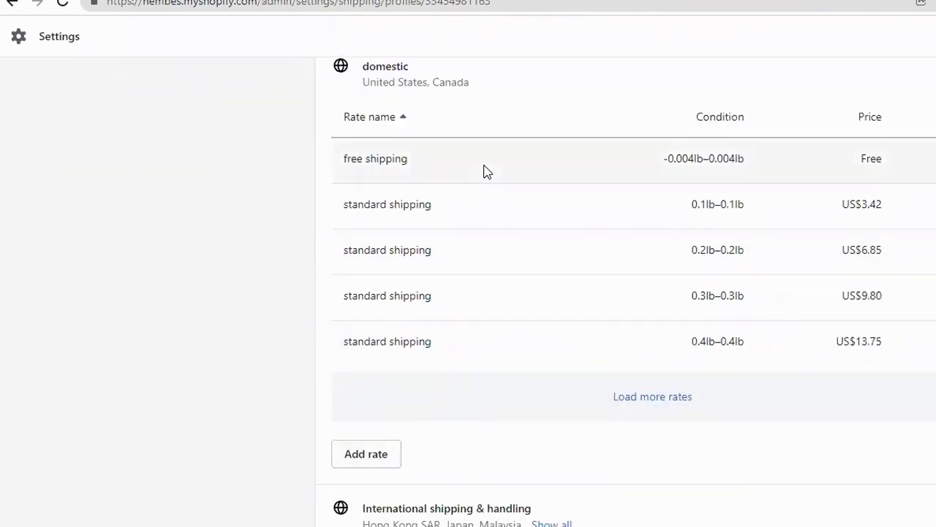
scroll(514, 212, up, 1)
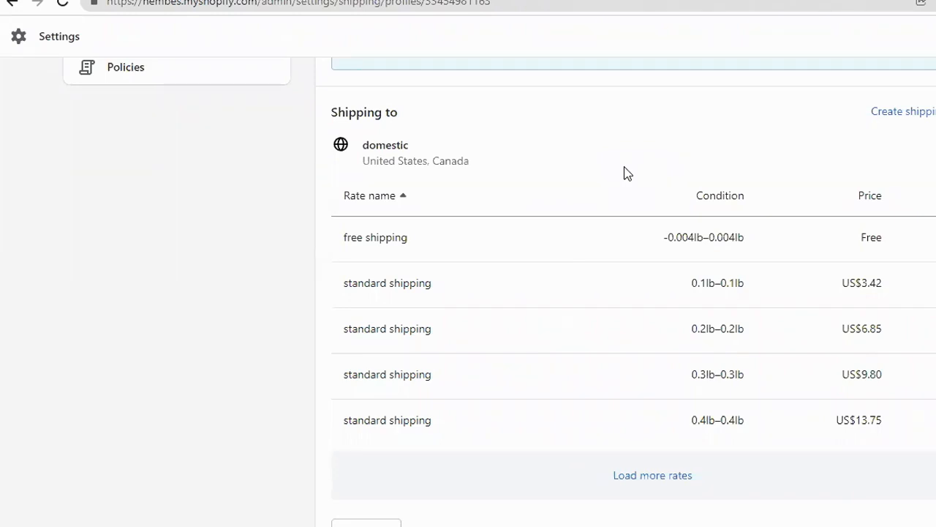
scroll(624, 174, down, 1)
scroll(624, 173, up, 1)
scroll(495, 171, down, 1)
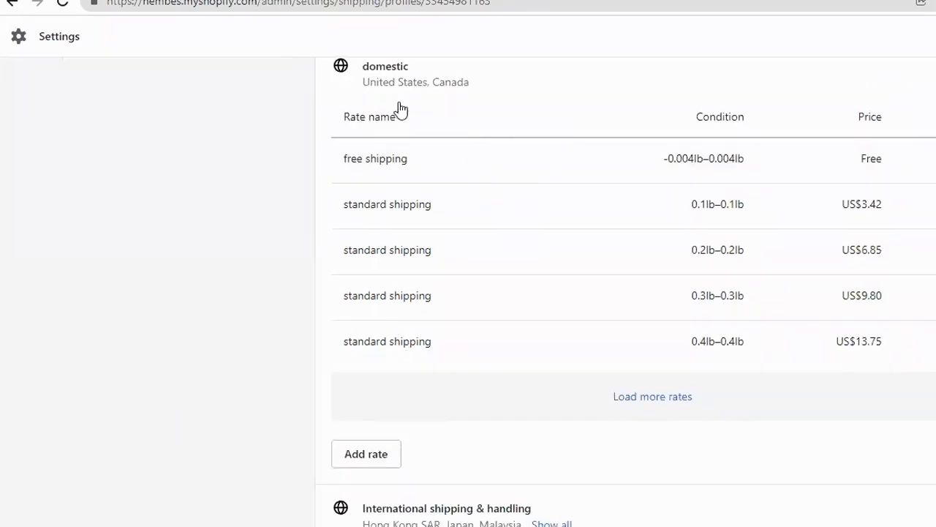
Start a new rate in the domestic zone and name it "Standard Free Shipping".
click(374, 457)
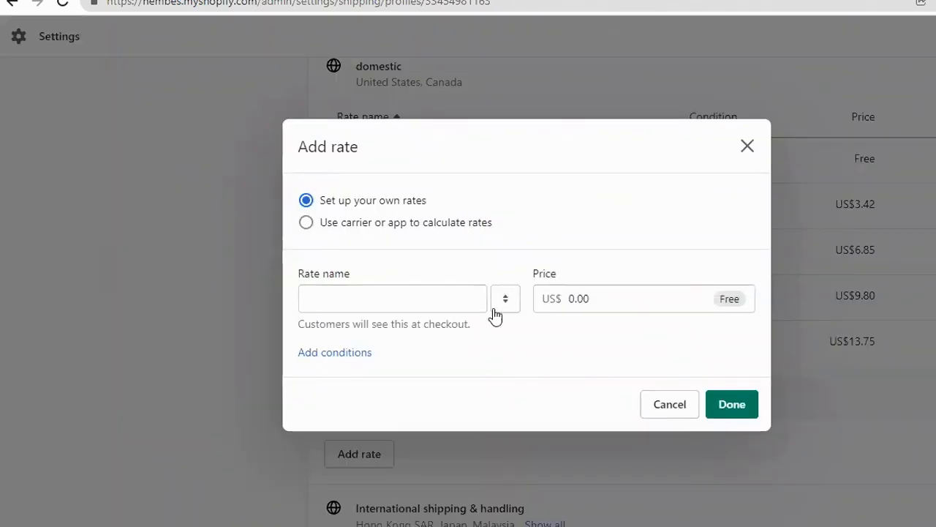
click(391, 308)
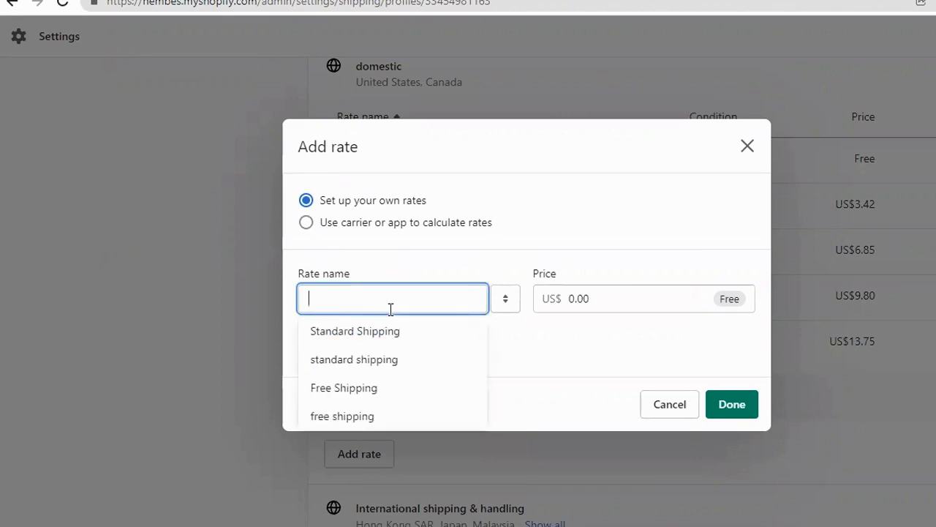
text(Standard )
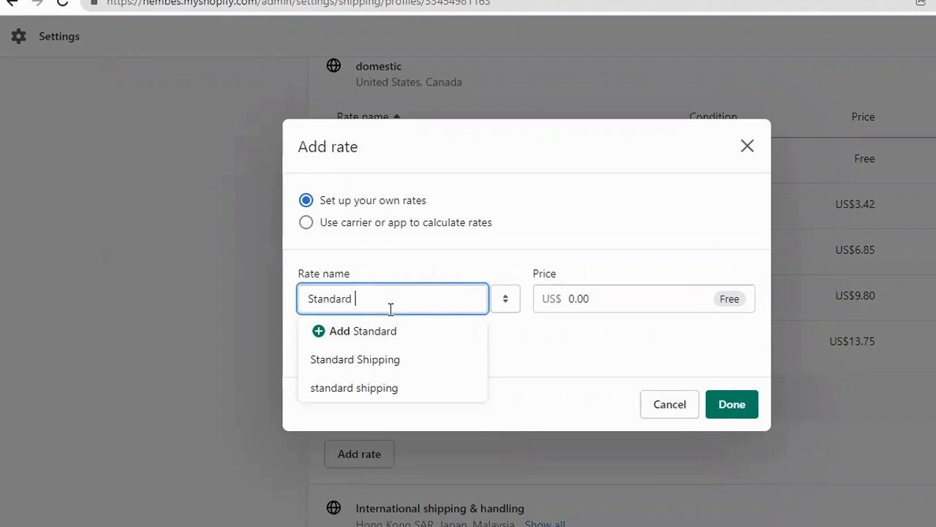
text(Free)
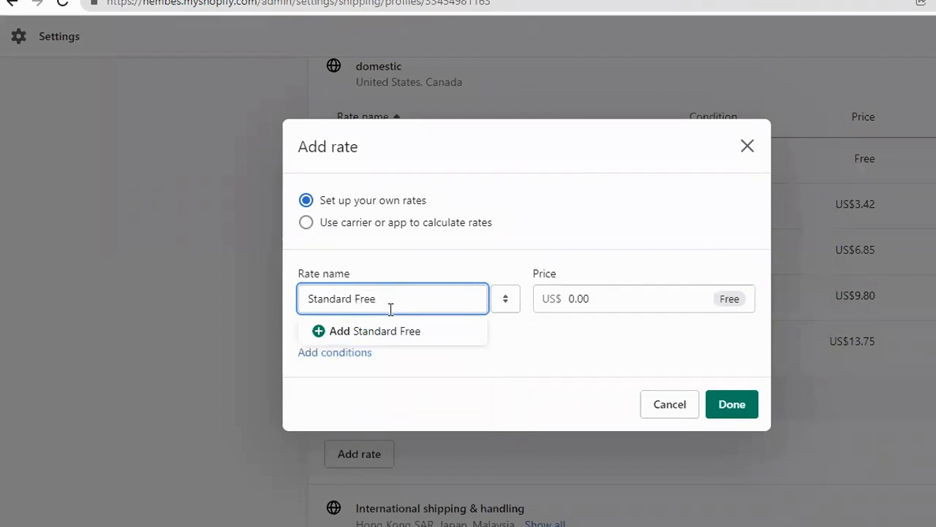
text( Shipping)
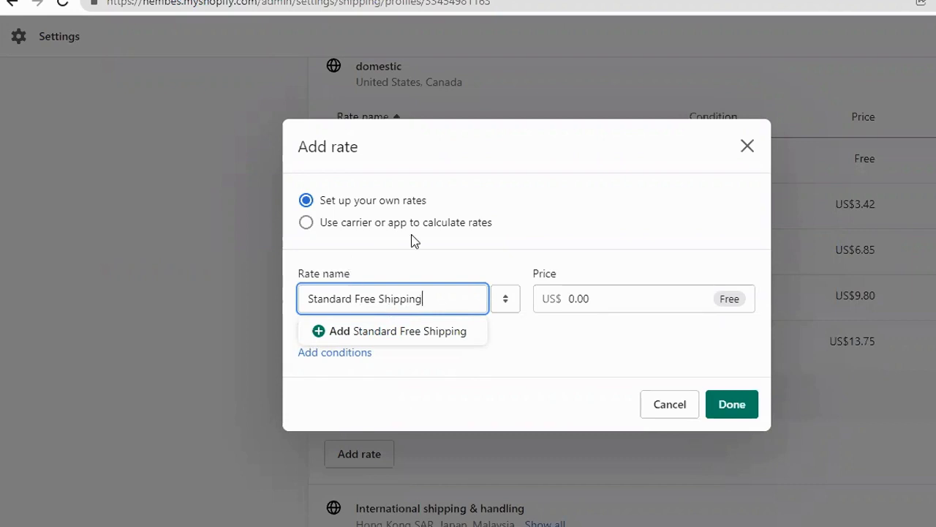
click(362, 338)
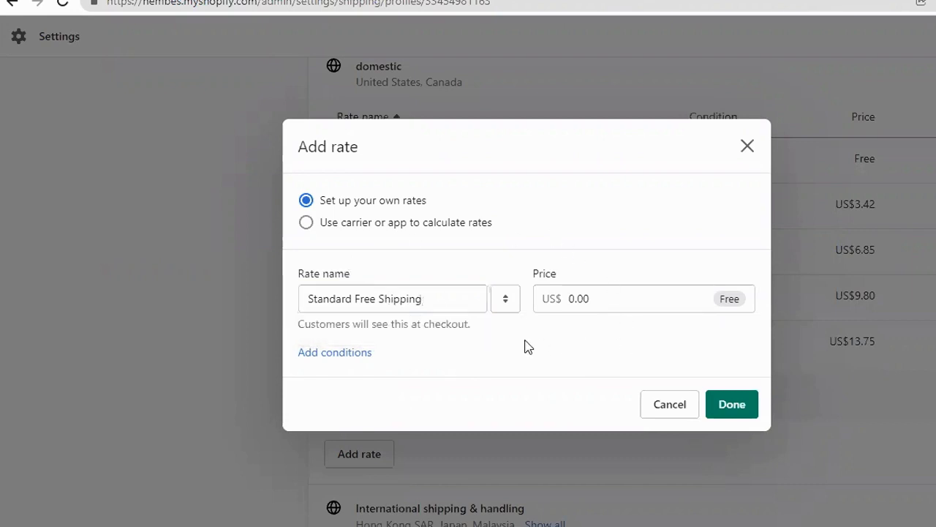
Add a condition based on order price to the rate, with a minimum price of US$50.00 and no maximum.
click(326, 353)
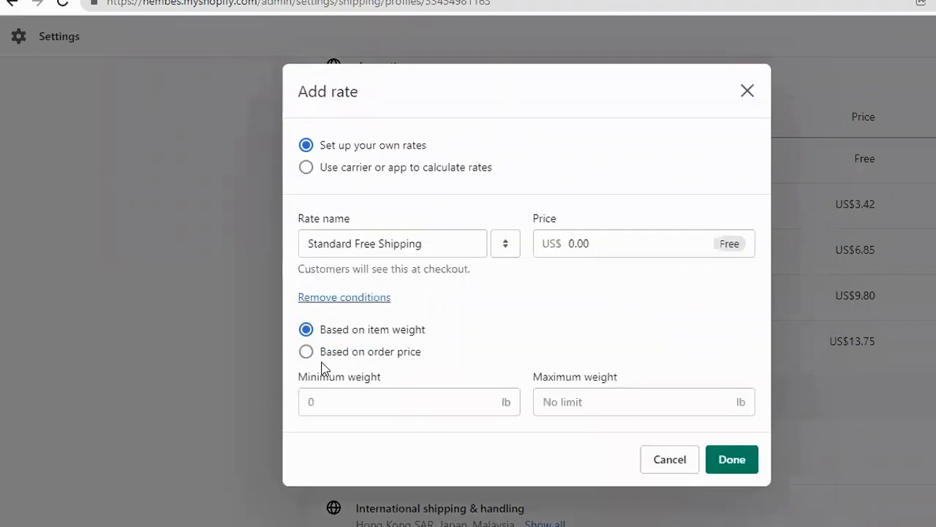
click(339, 356)
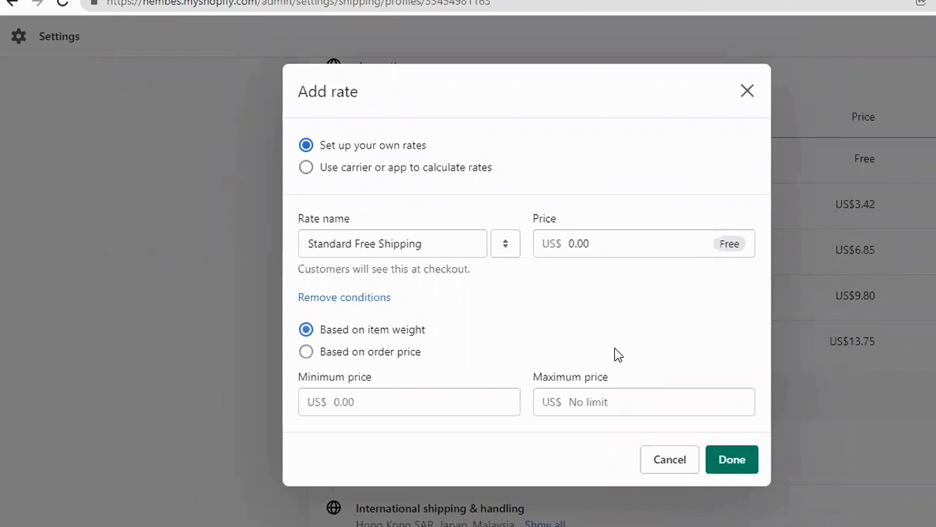
click(404, 402)
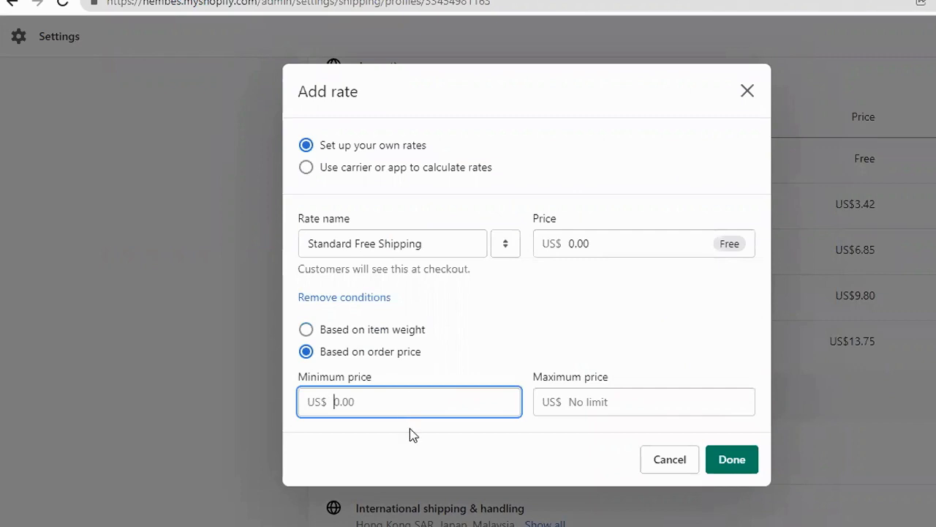
text(50)
click(674, 401)
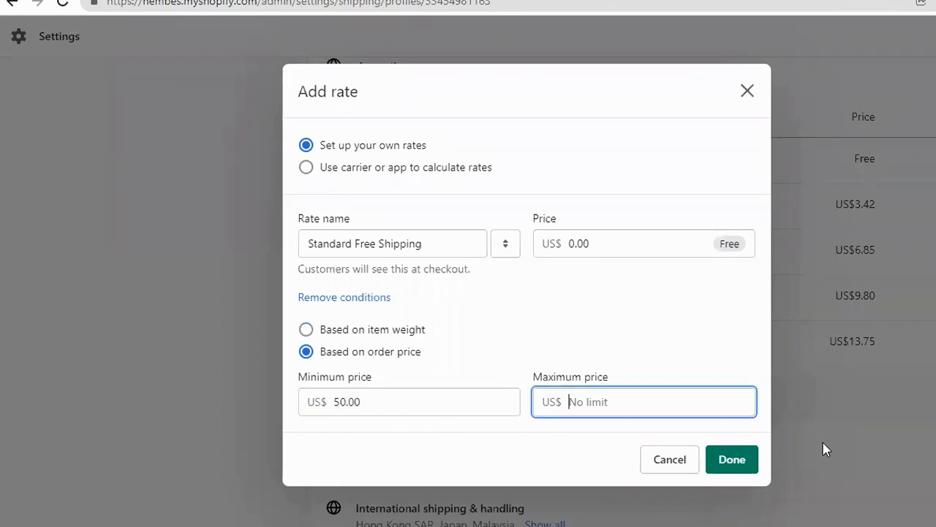
Try minimum order prices of 35 and 100 for the rate, and set the minimum back to US$50.00.
click(329, 401)
key(BackSpace)
key(BackSpace)
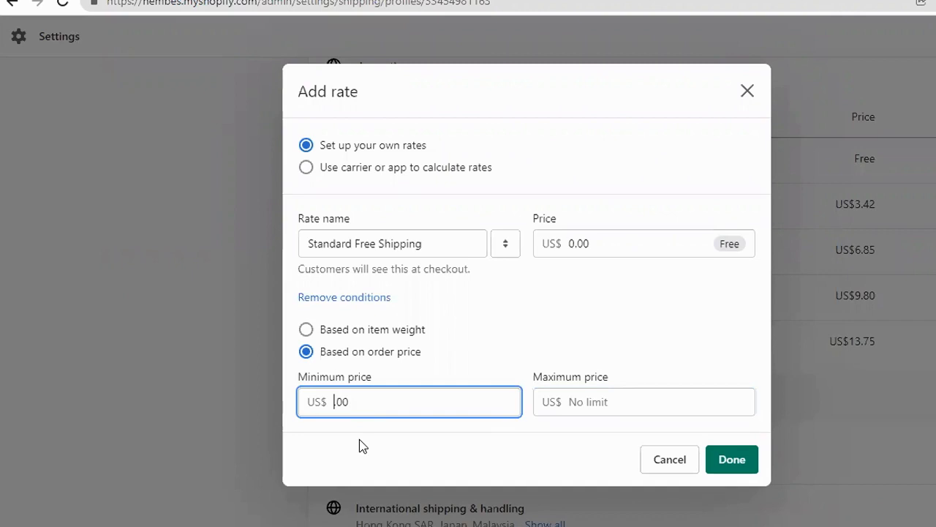
text(35)
key(BackSpace)
key(BackSpace)
text(100)
key(BackSpace)
key(BackSpace)
key(BackSpace)
text(50)
click(347, 426)
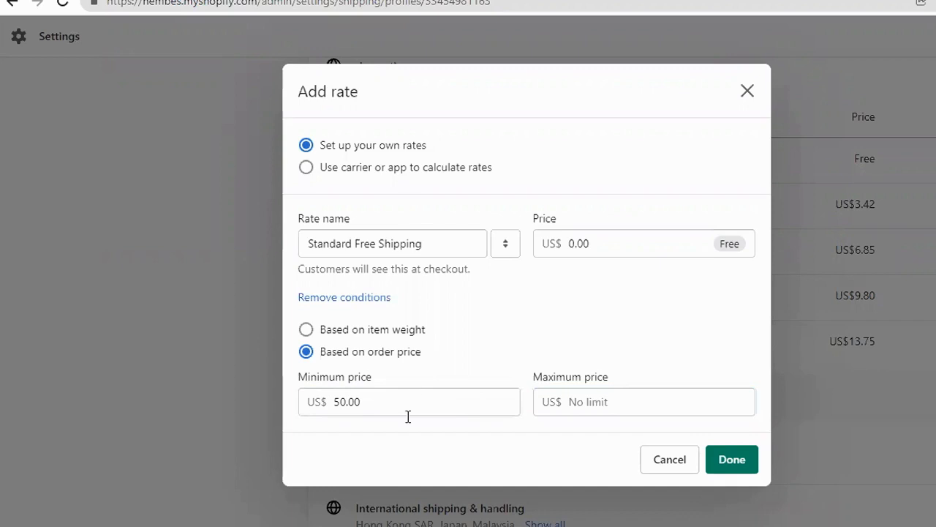
Confirm the new Standard Free Shipping rate and review the rates of the domestic and international zones.
click(732, 460)
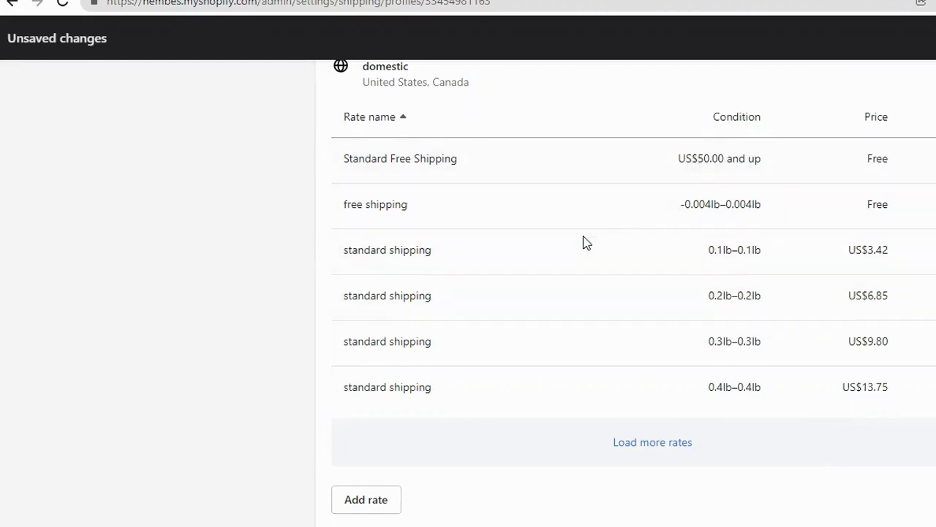
scroll(489, 175, down, 1)
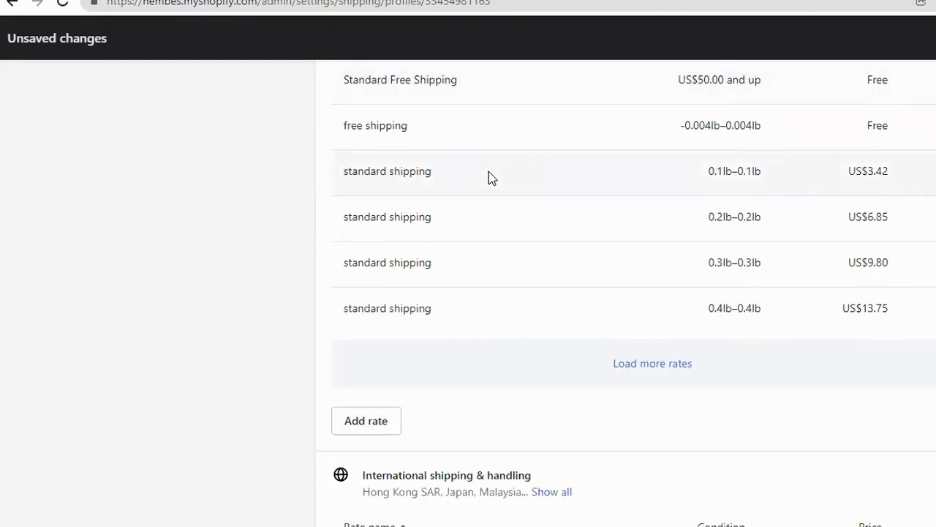
scroll(488, 171, down, 3)
scroll(625, 257, down, 2)
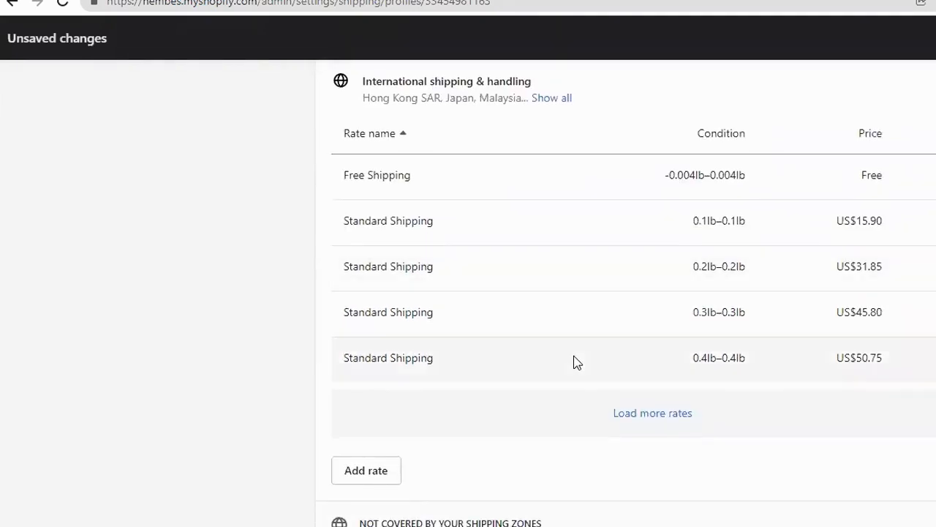
scroll(571, 344, up, 7)
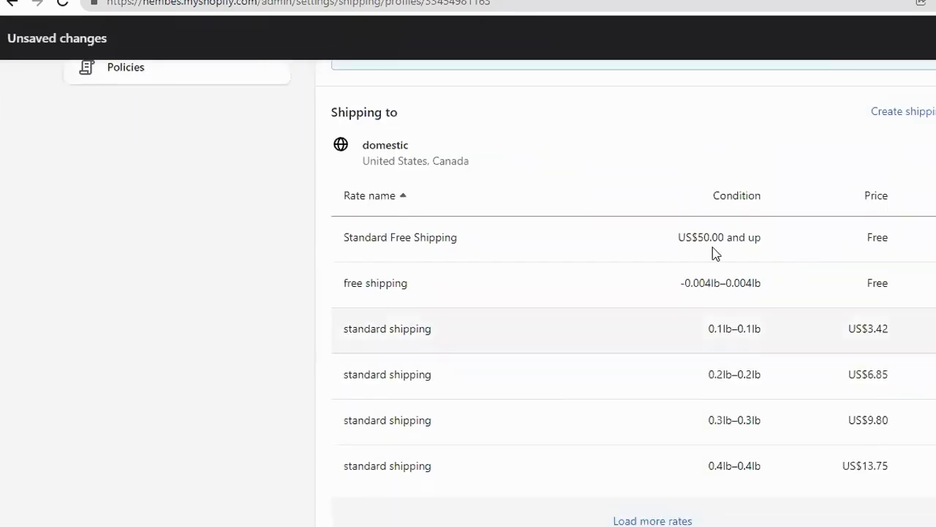
Start a new rate in the International shipping & handling zone and name it "international free shipping".
scroll(703, 307, down, 2)
scroll(703, 304, down, 4)
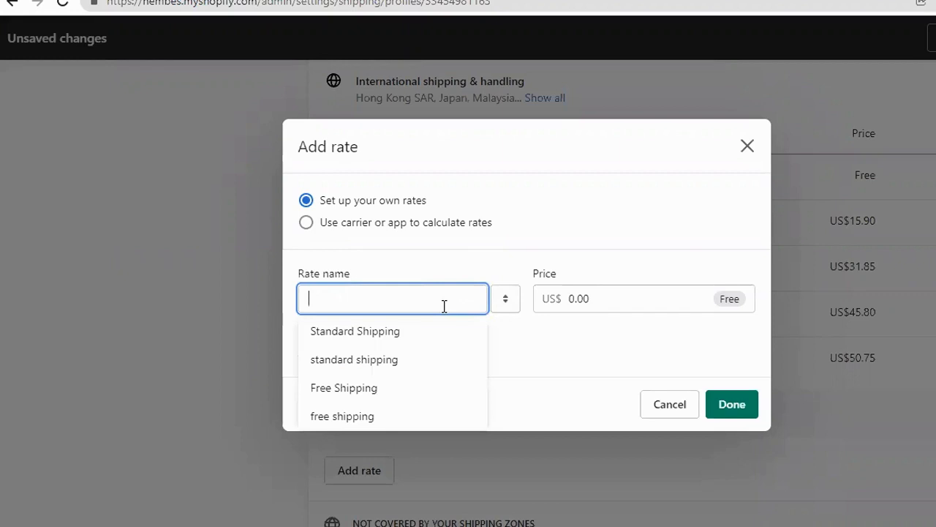
text(st)
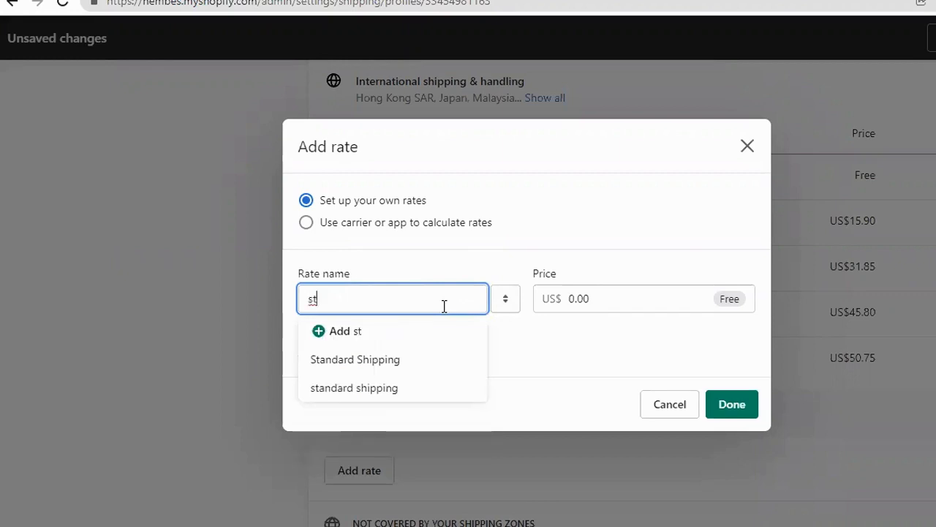
key(BackSpace)
key(BackSpace)
text(i)
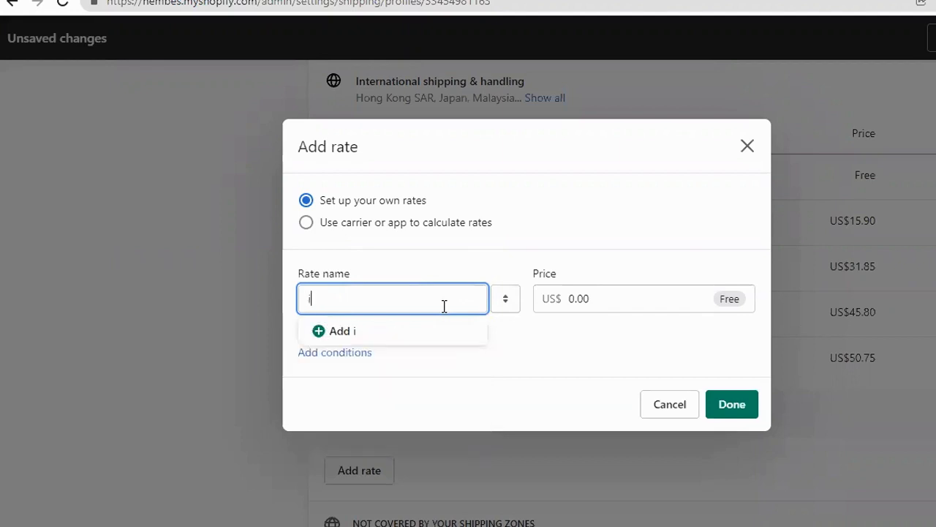
text(nternational free shipping)
Add a condition based on order price to the international rate, with a minimum price of US$100.00 and no maximum.
click(309, 351)
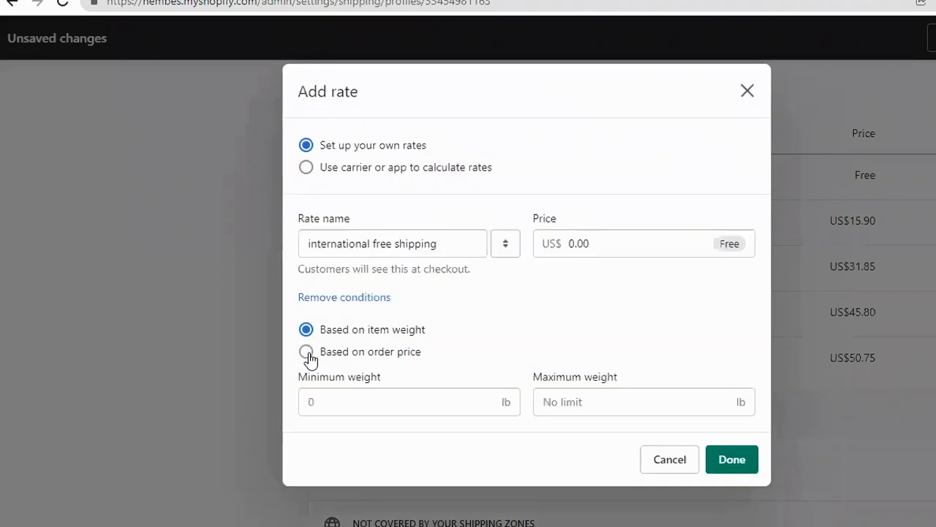
click(307, 353)
click(398, 401)
text(100)
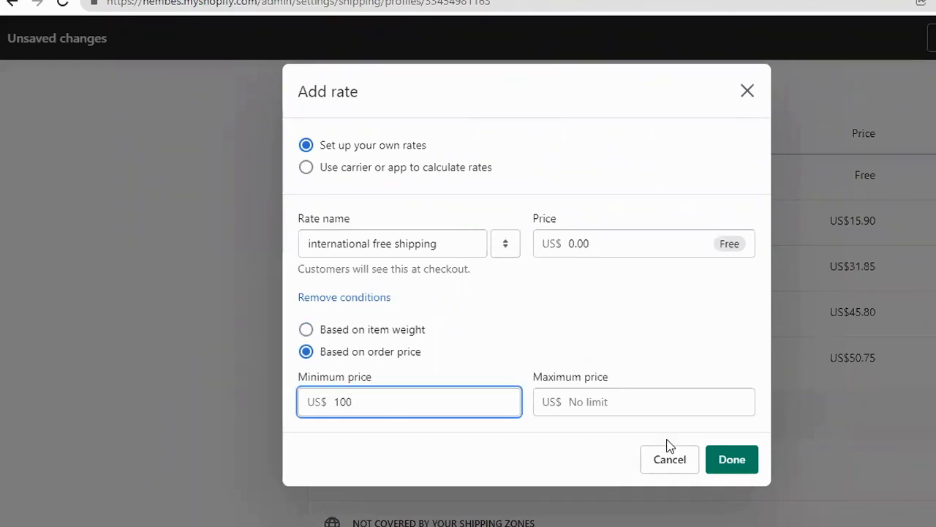
click(609, 395)
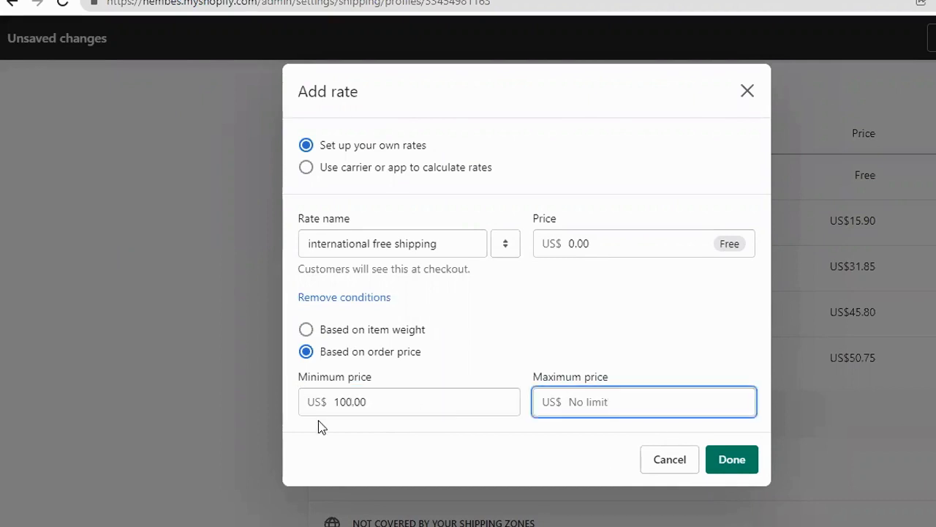
Set the international rate's minimum order price to US$80.00 and confirm the new rate.
click(343, 401)
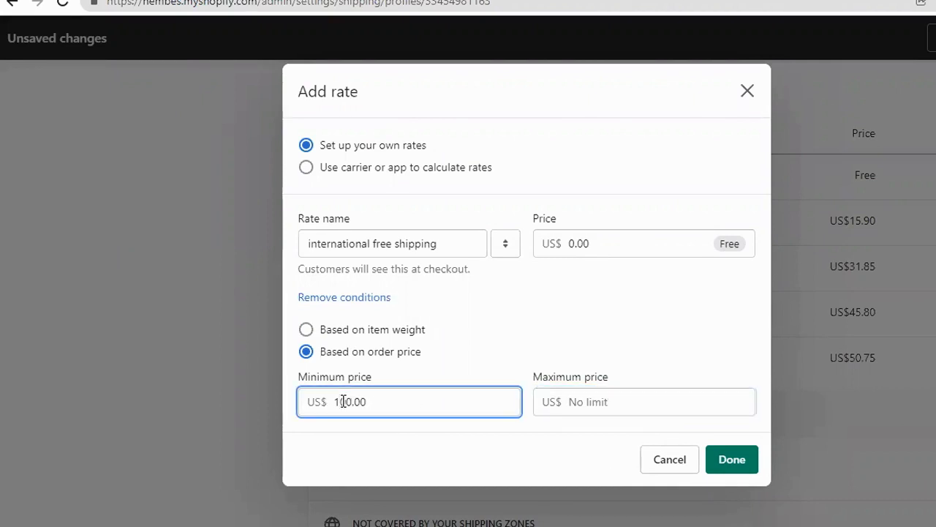
key(BackSpace)
key(BackSpace)
text(8)
click(732, 459)
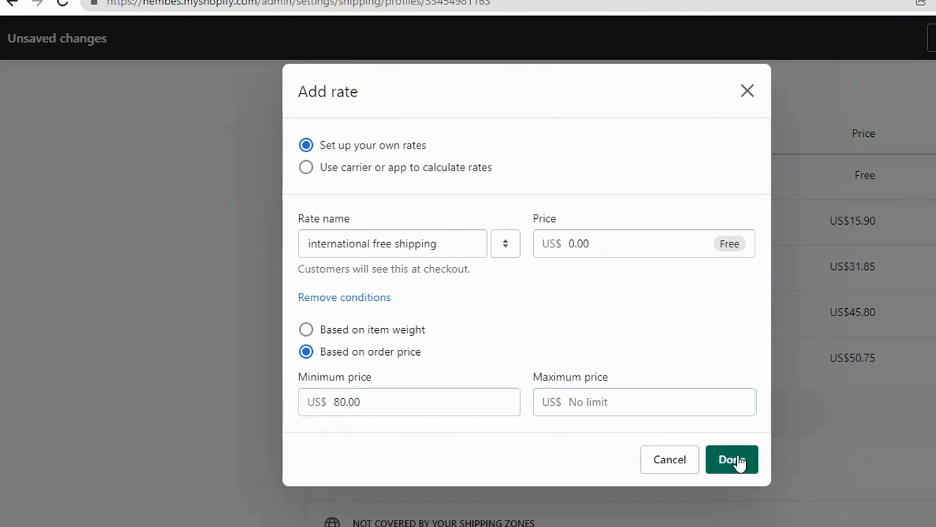
click(727, 466)
drag(782, 455, 372, 404)
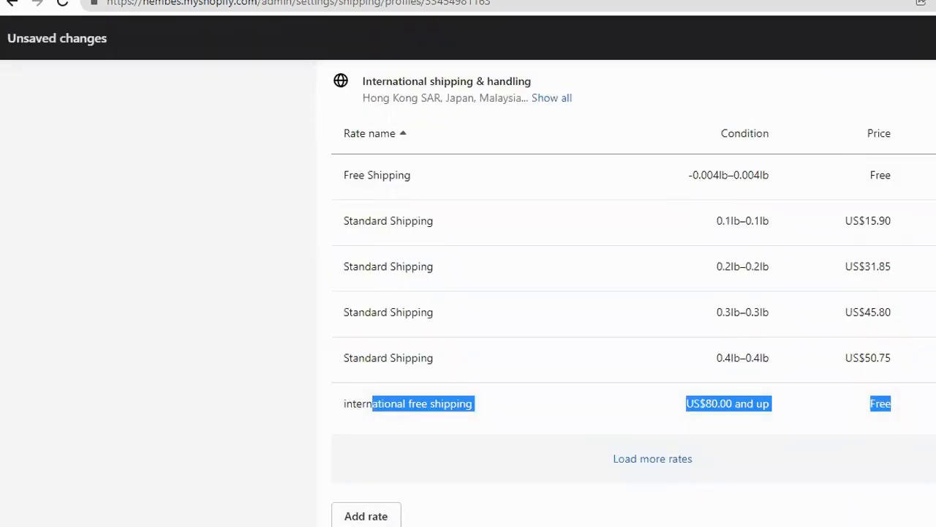
click(771, 417)
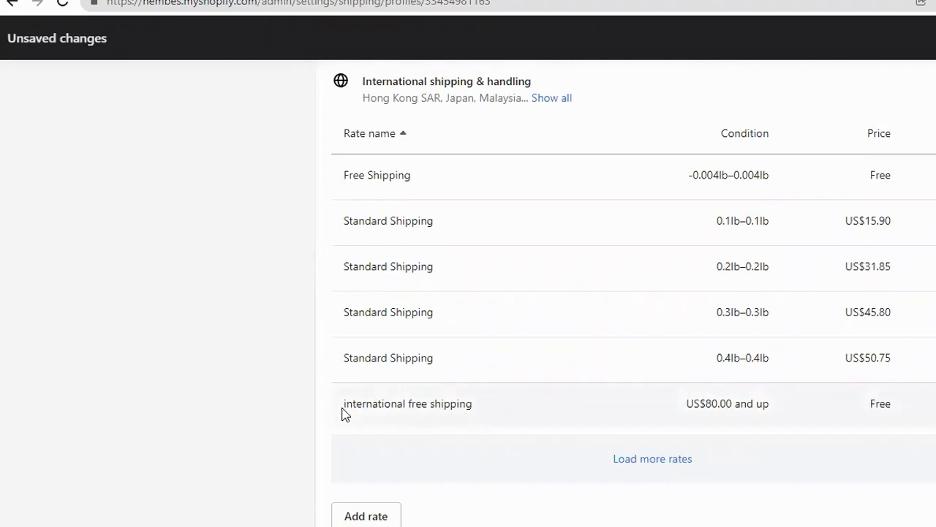